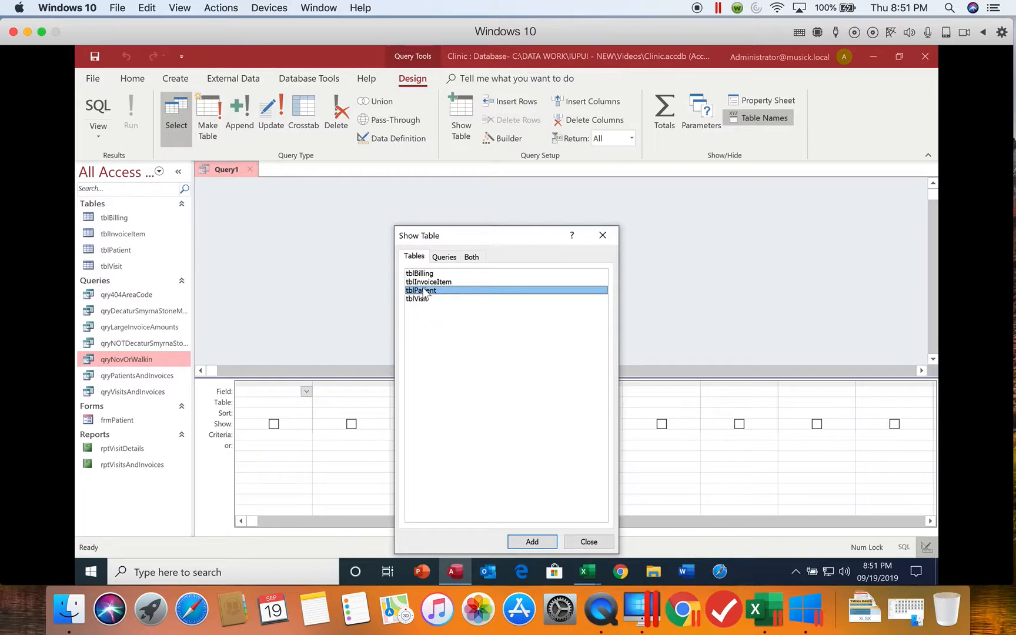
- Add tblPatient to the query and place all its fields in the design grid starting at the second column, leaving the first empty
left_click(590, 543)
left_click_drag(297, 281, 291, 344)
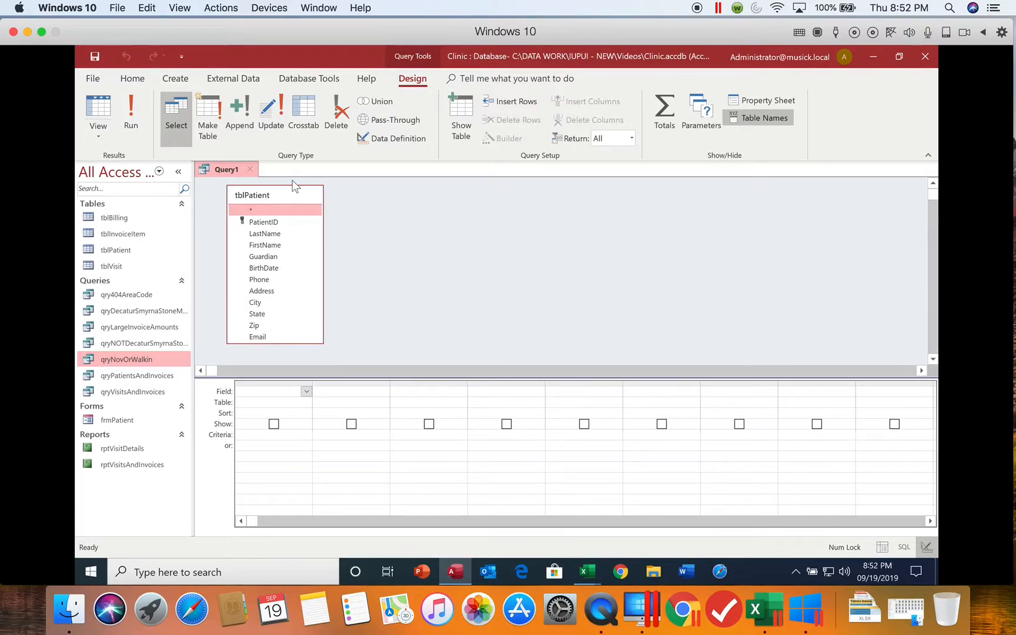
double_click(261, 196)
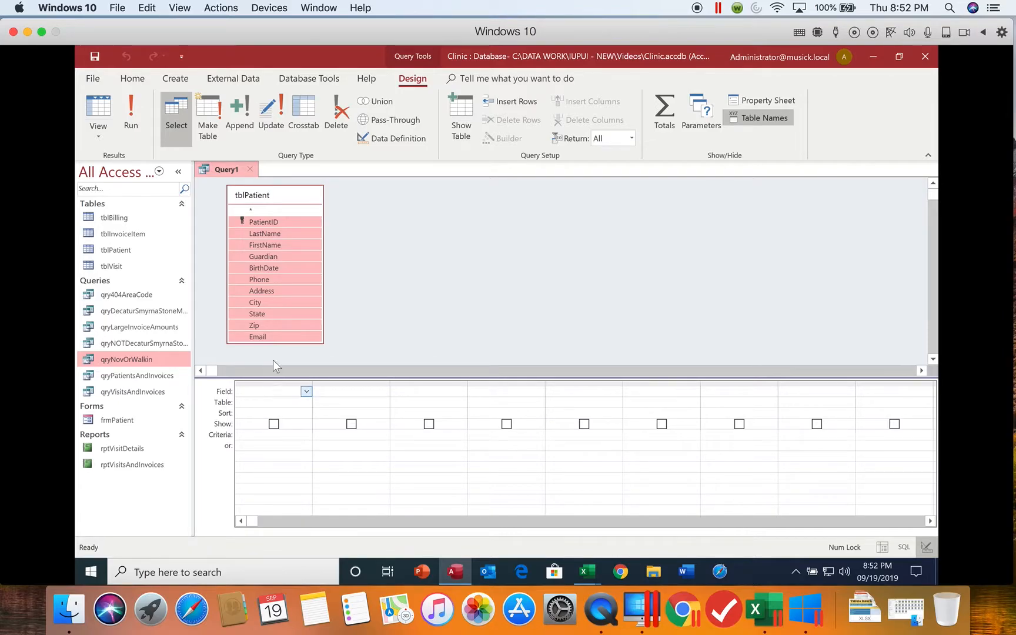
left_click_drag(262, 230, 371, 386)
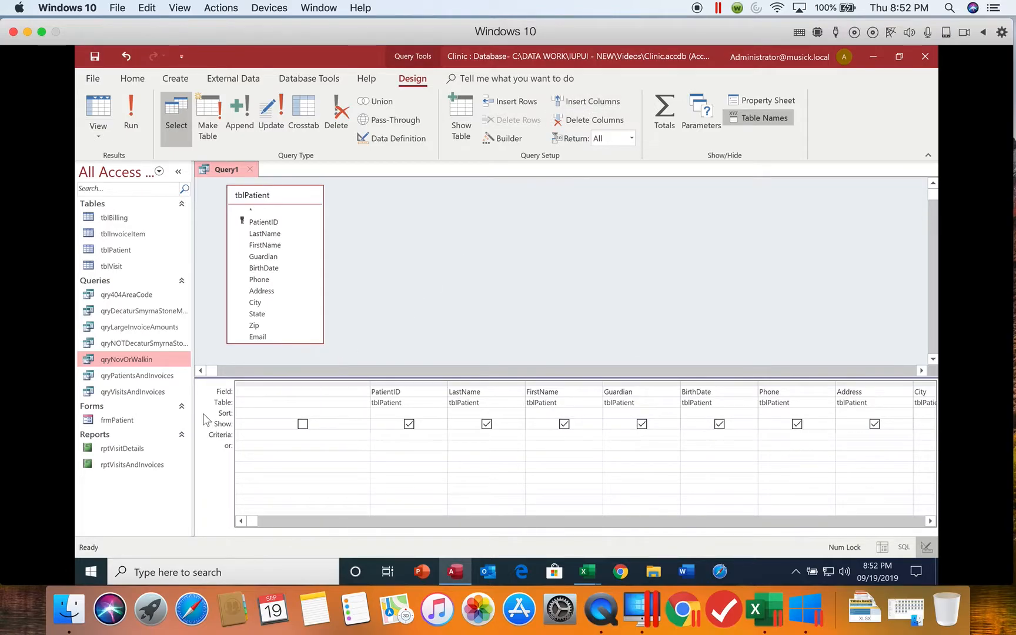
- Make the empty first column's field active and save the query as qryPatientsByName
left_click(242, 391)
left_click(95, 57)
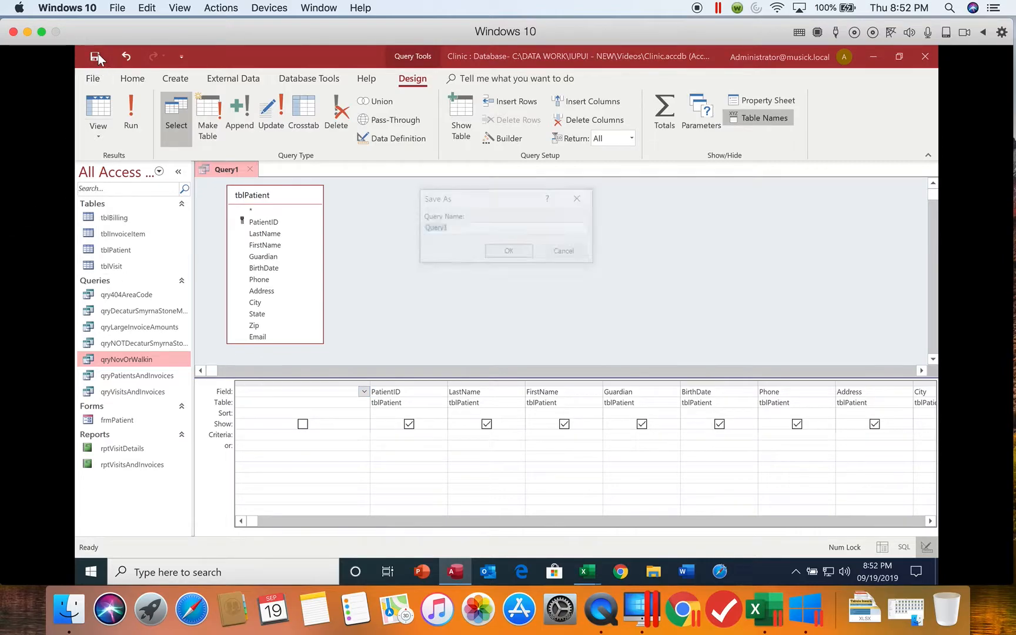
type("qr")
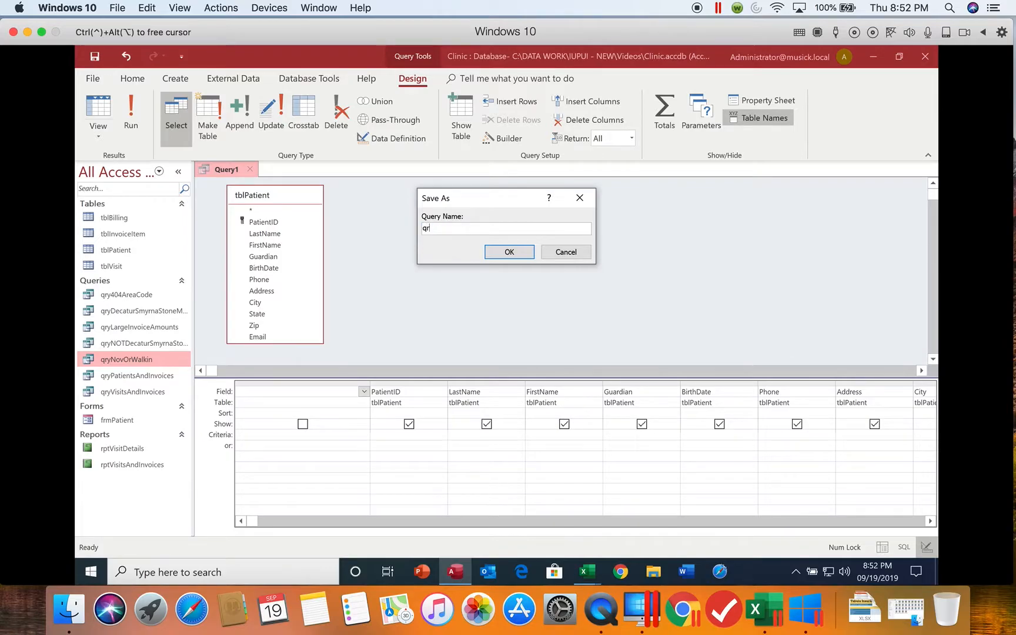
type("yPatientsByName")
key("Return")
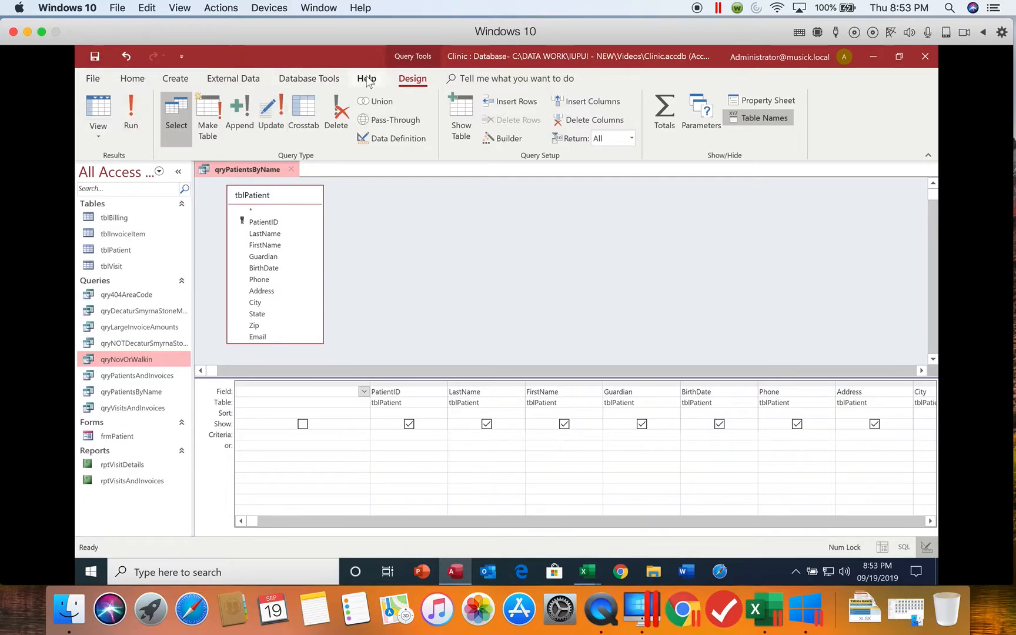
- Open the Expression Builder for the empty first column and look through the tables in Clinic.accdb
left_click(511, 137)
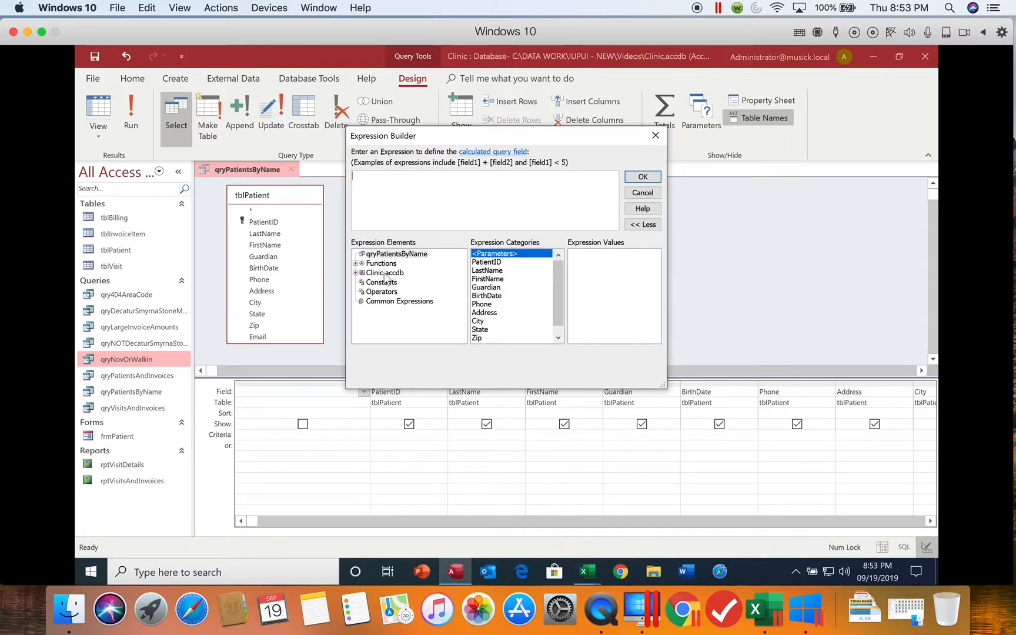
left_click(354, 273)
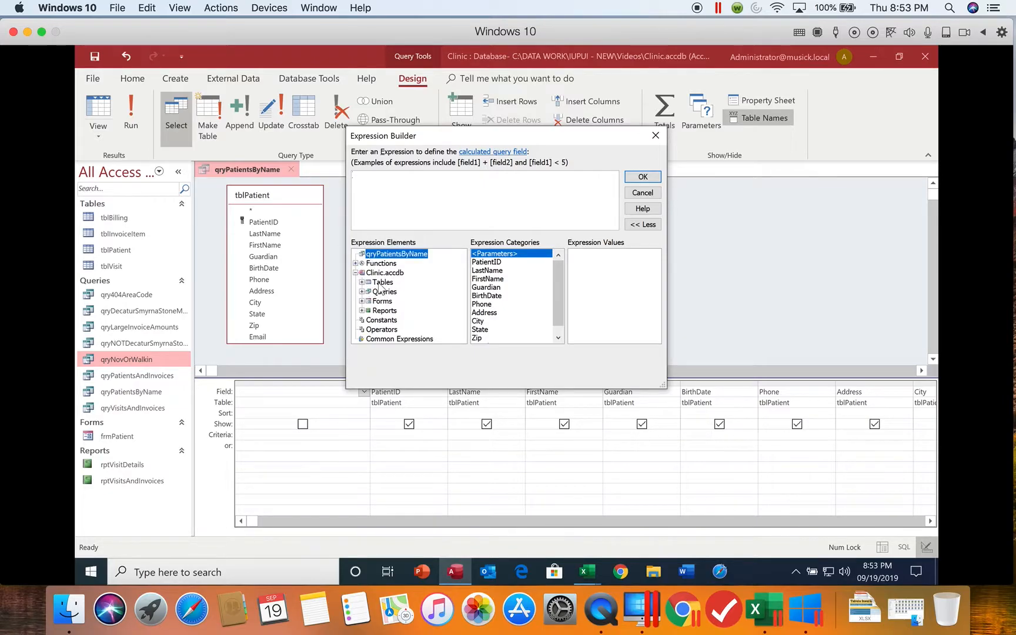
left_click(361, 282)
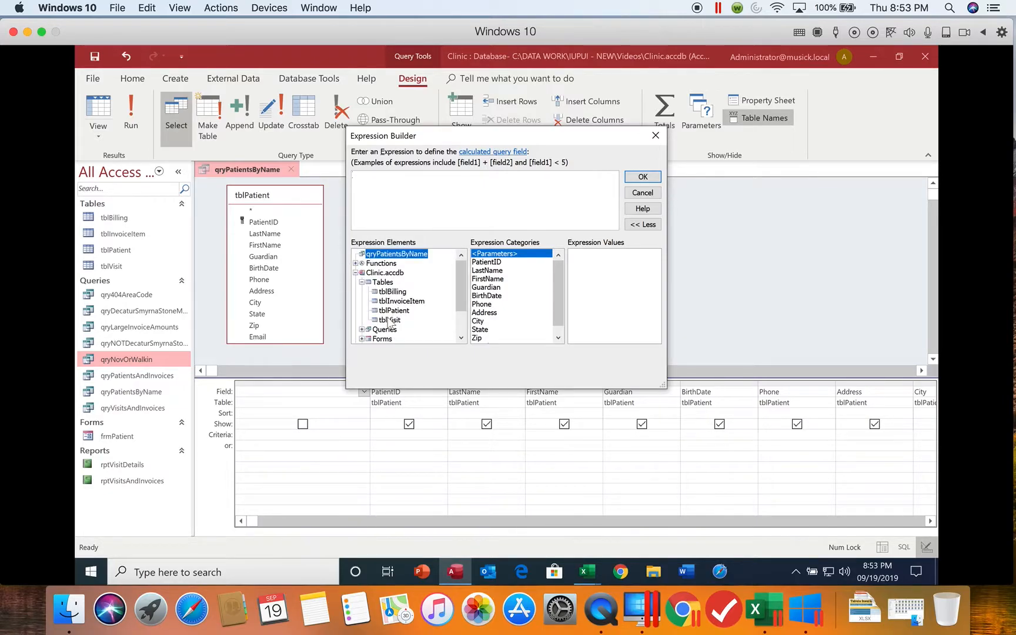
left_click(354, 273)
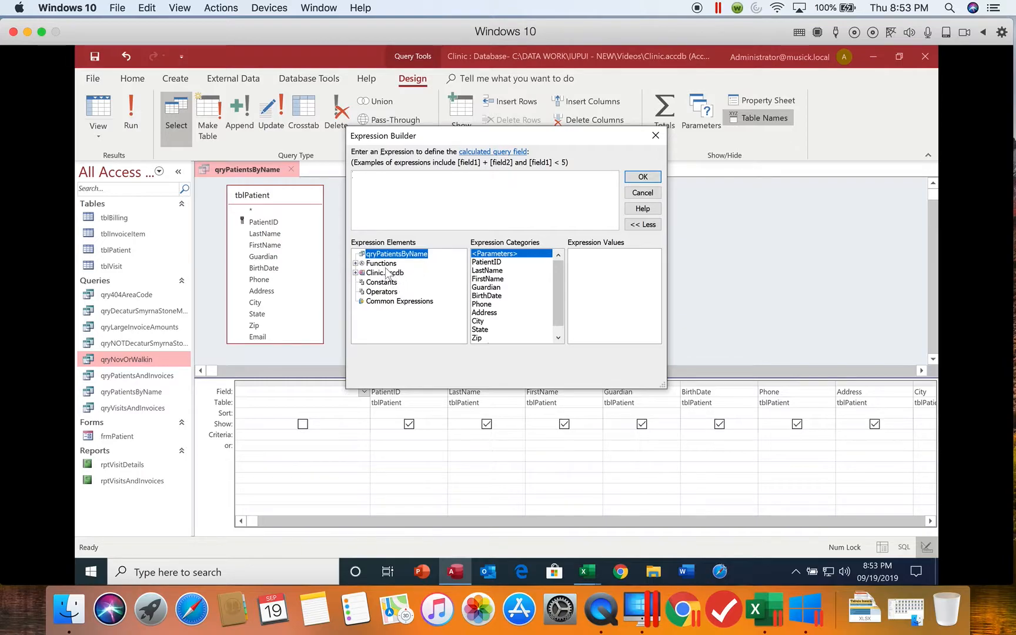
- Insert the built-in Program Flow function IIf into the expression
left_click(355, 263)
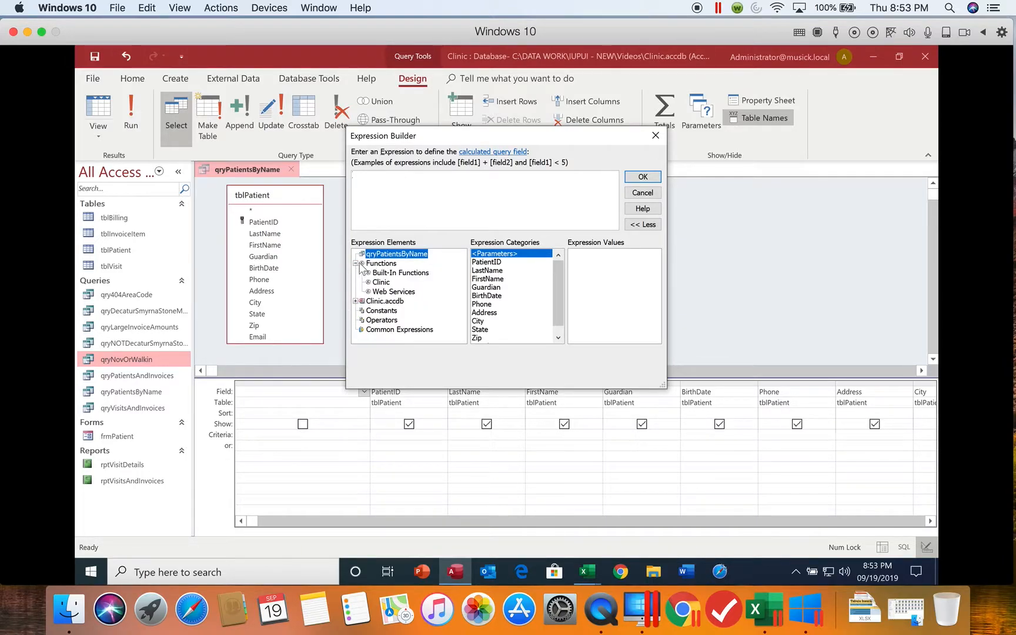
left_click(397, 277)
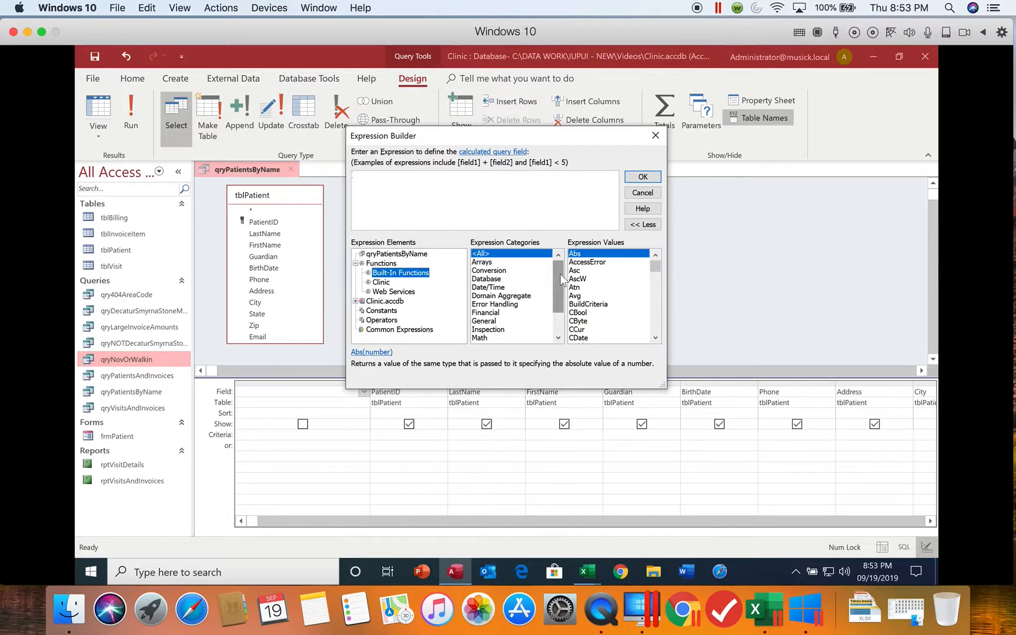
left_click_drag(559, 275, 559, 294)
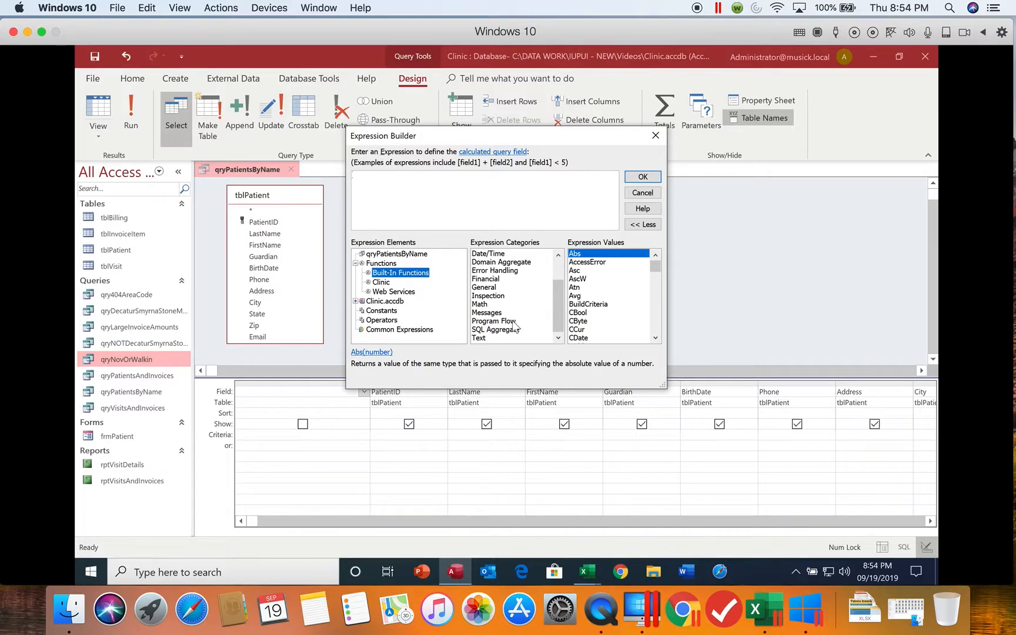
left_click(514, 323)
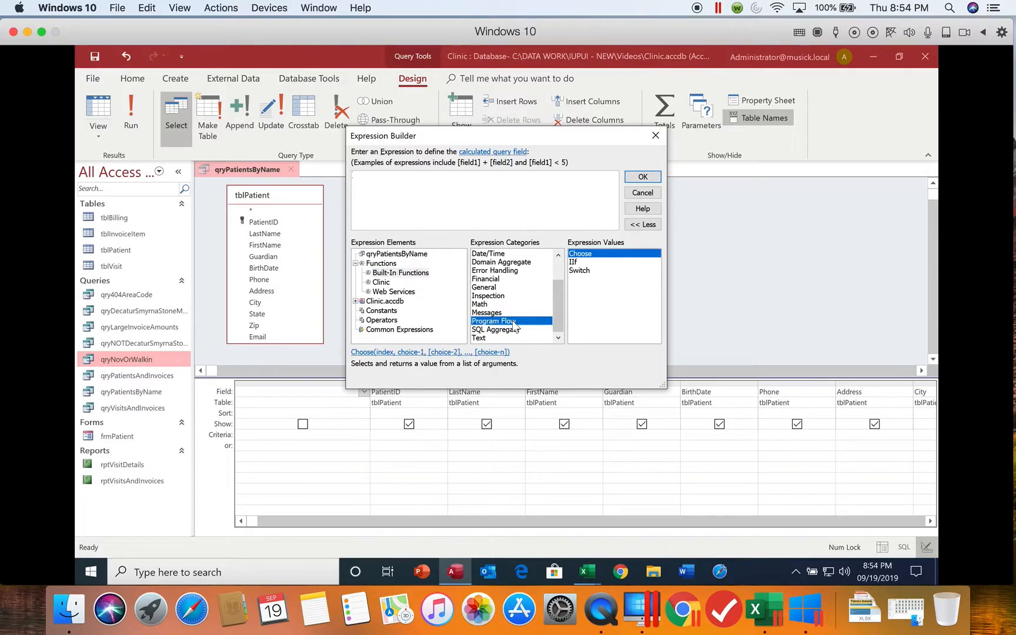
left_click(576, 262)
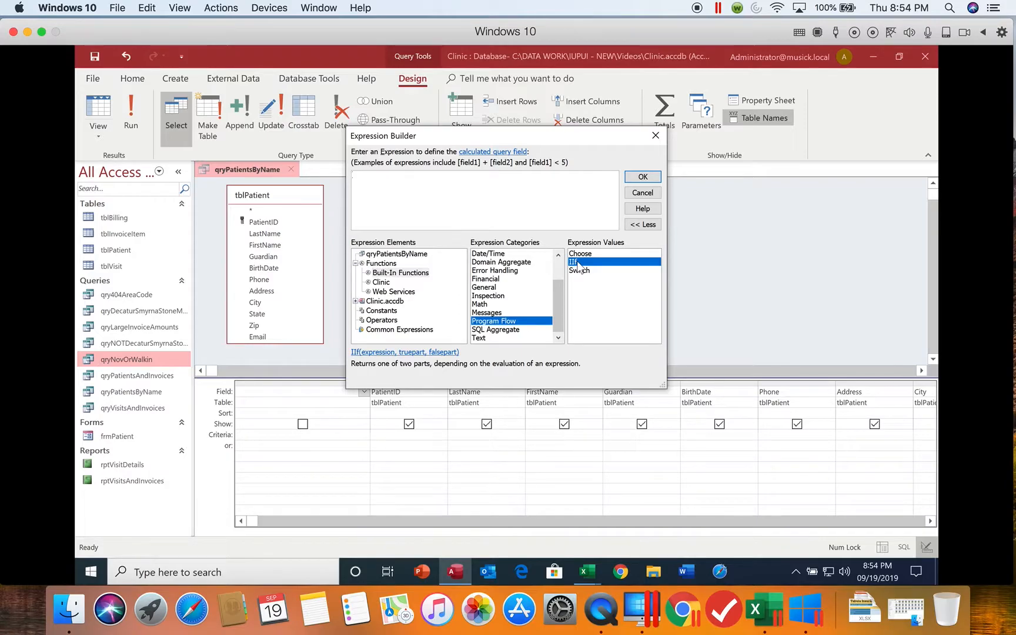
left_click(579, 262)
double_click(579, 263)
- Replace the IIf condition placeholder with the Inspection function IsNull applied to the Guardian field
left_click(384, 179)
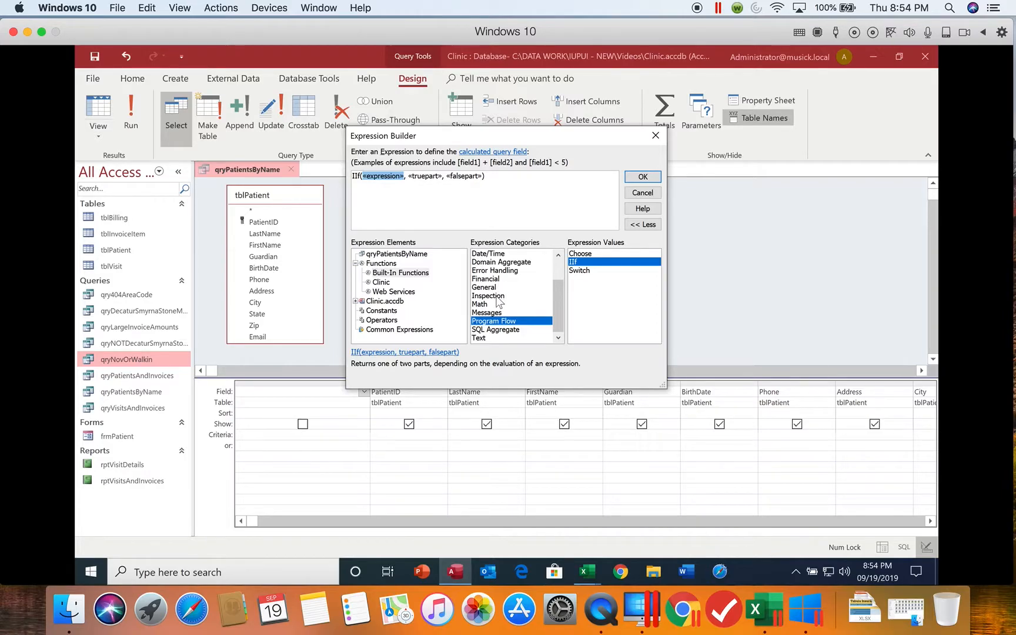
left_click(497, 295)
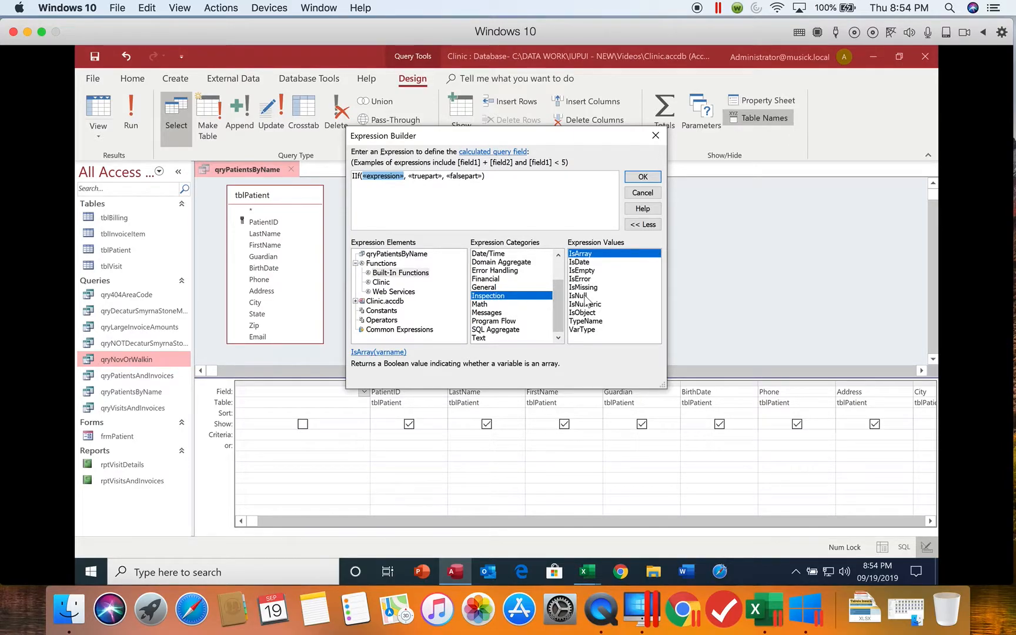
double_click(584, 296)
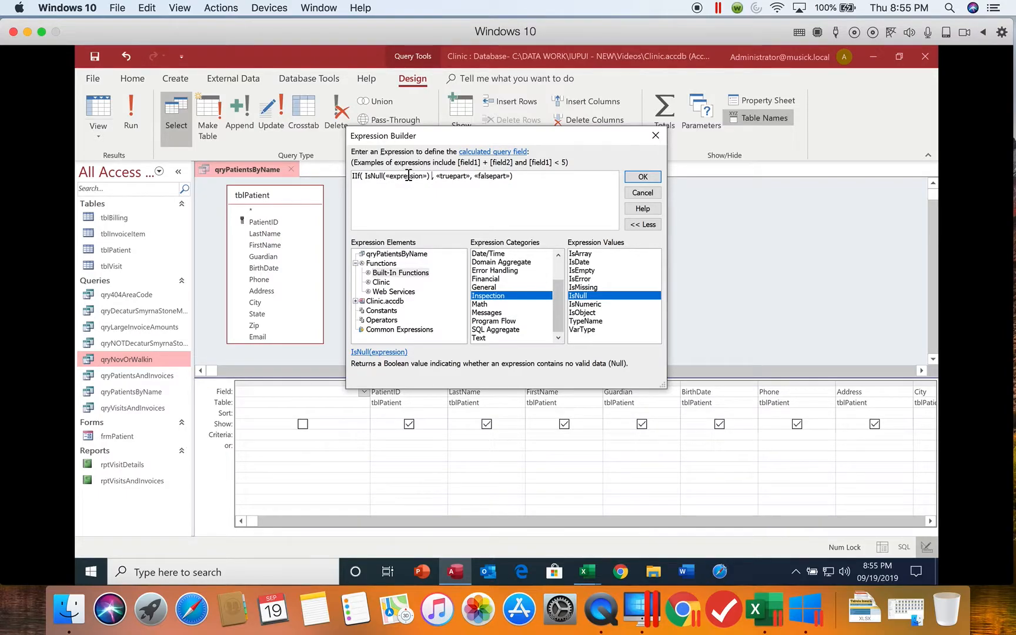
left_click(409, 175)
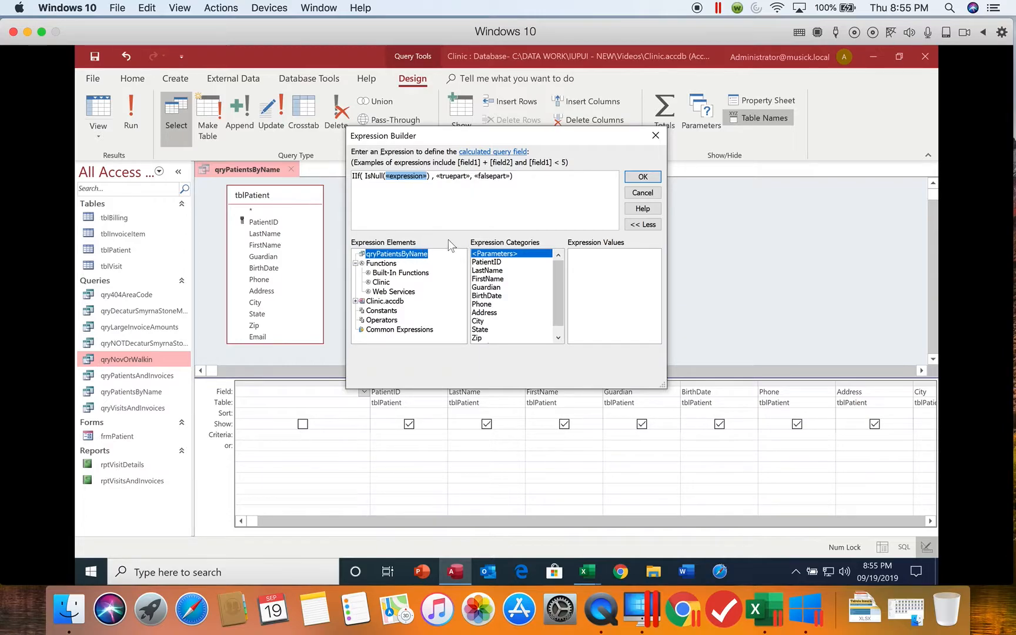
left_click(497, 288)
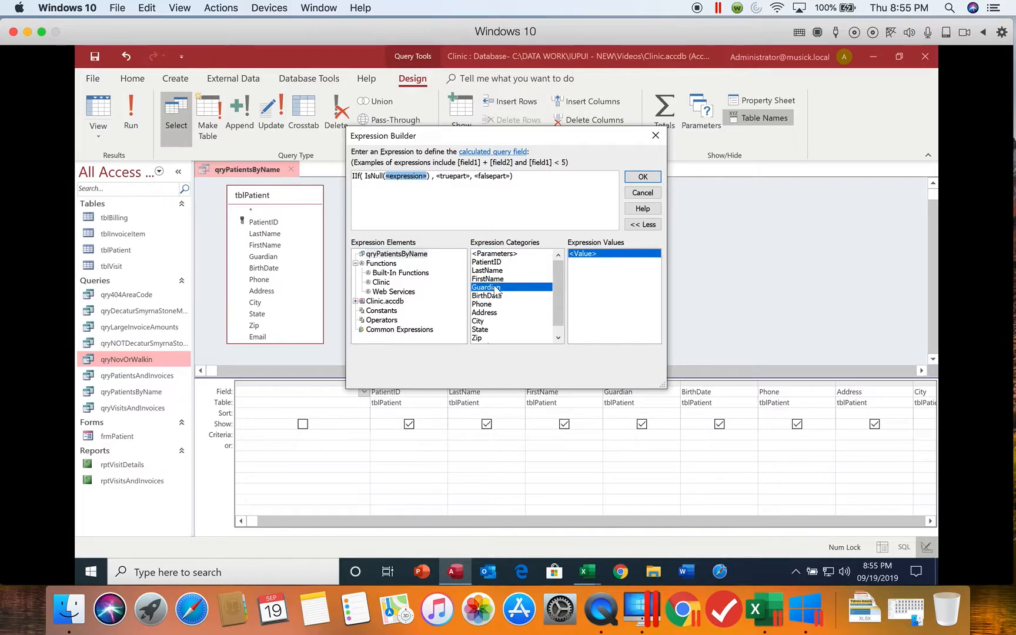
double_click(497, 288)
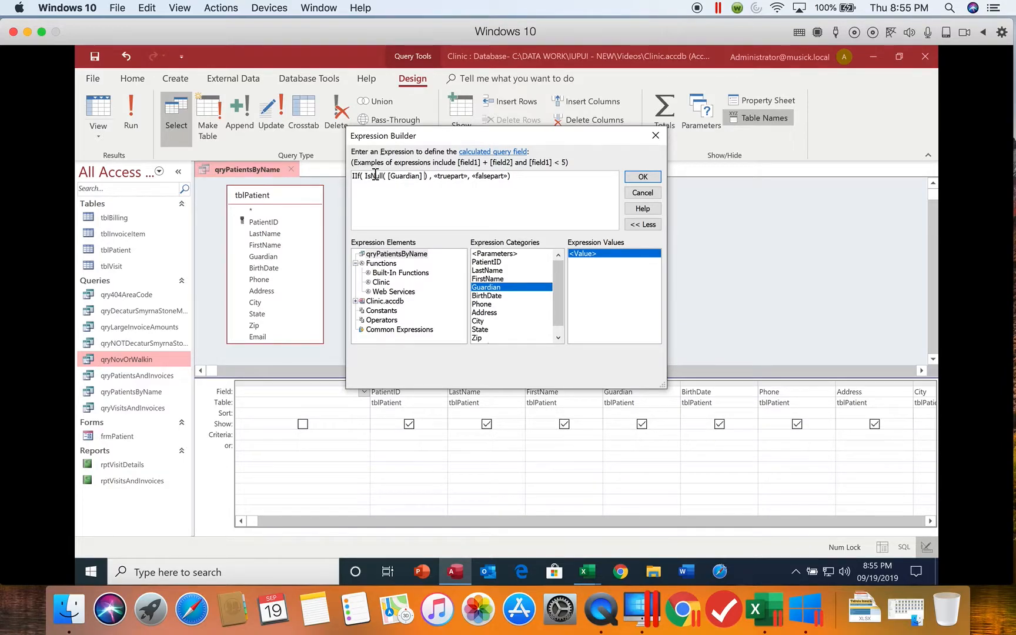
- Replace the truepart placeholder with [LastName] & ", " & [FirstName]
left_click(453, 177)
left_click(496, 272)
double_click(496, 272)
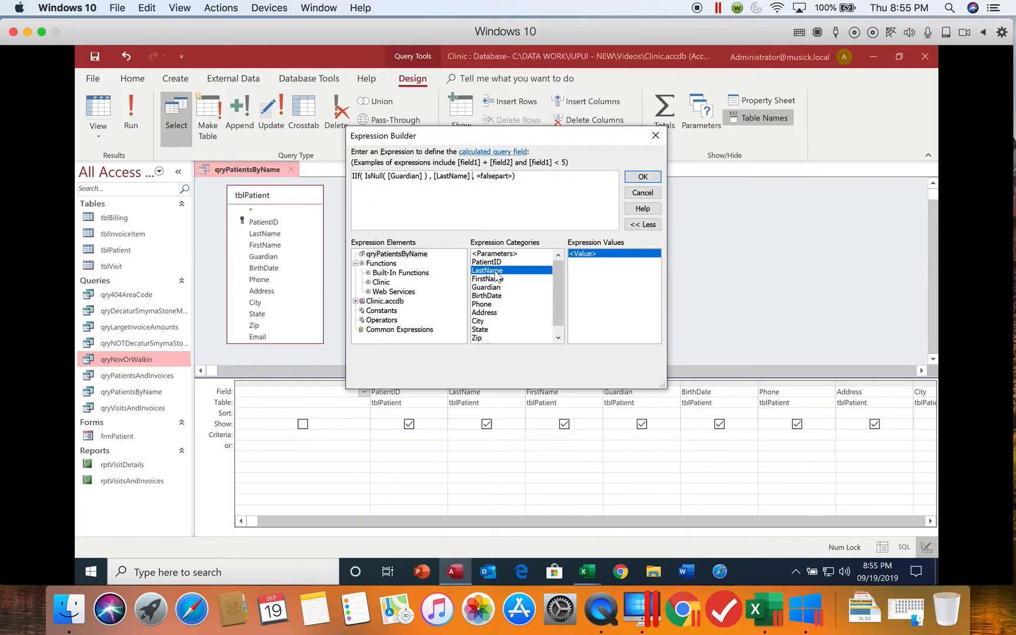
type("&")
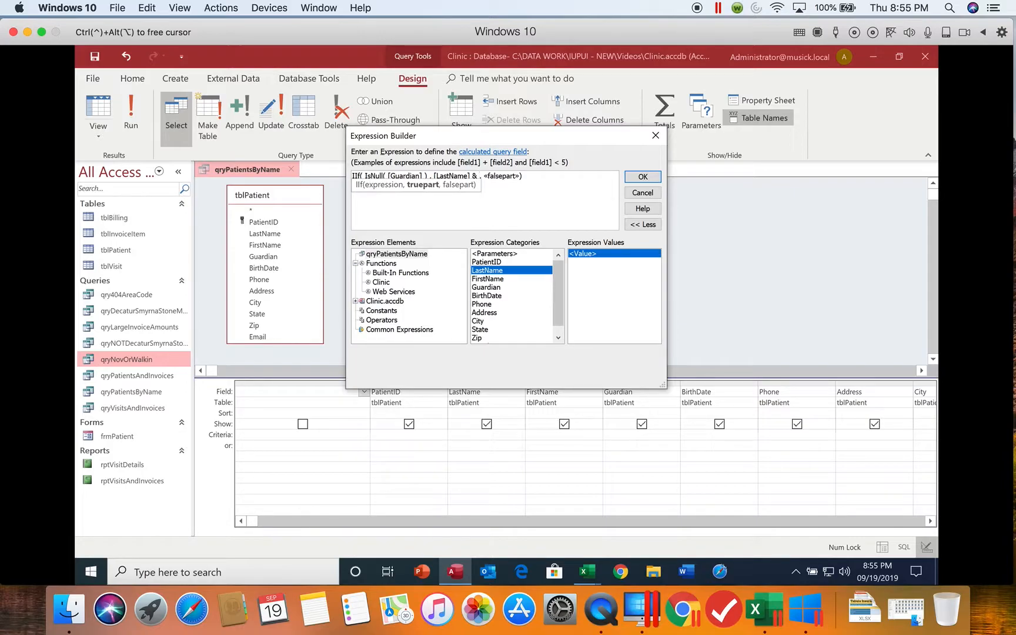
type(" \", ")
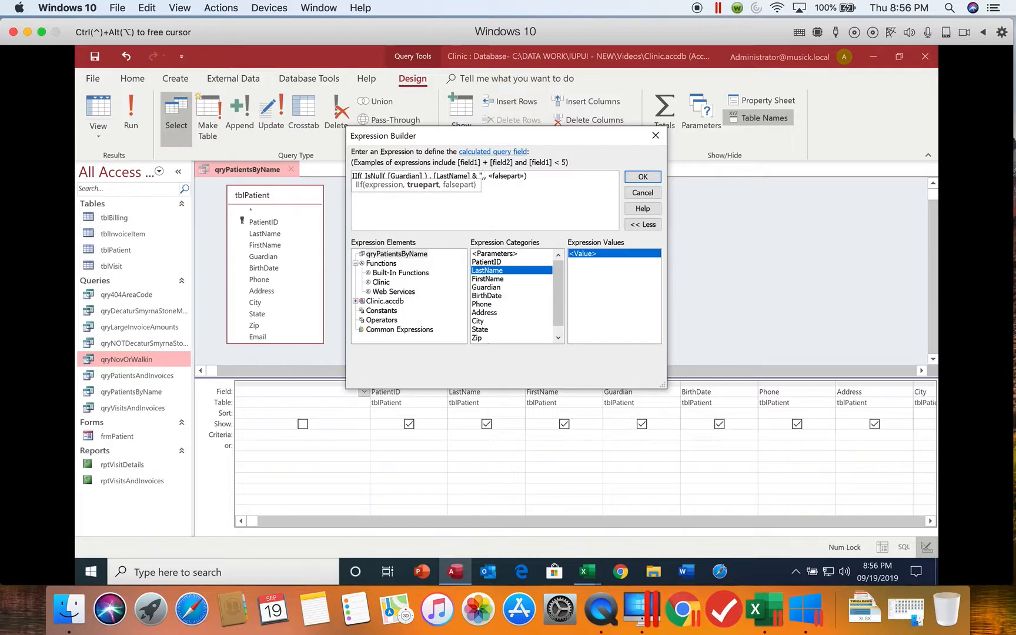
type("\"")
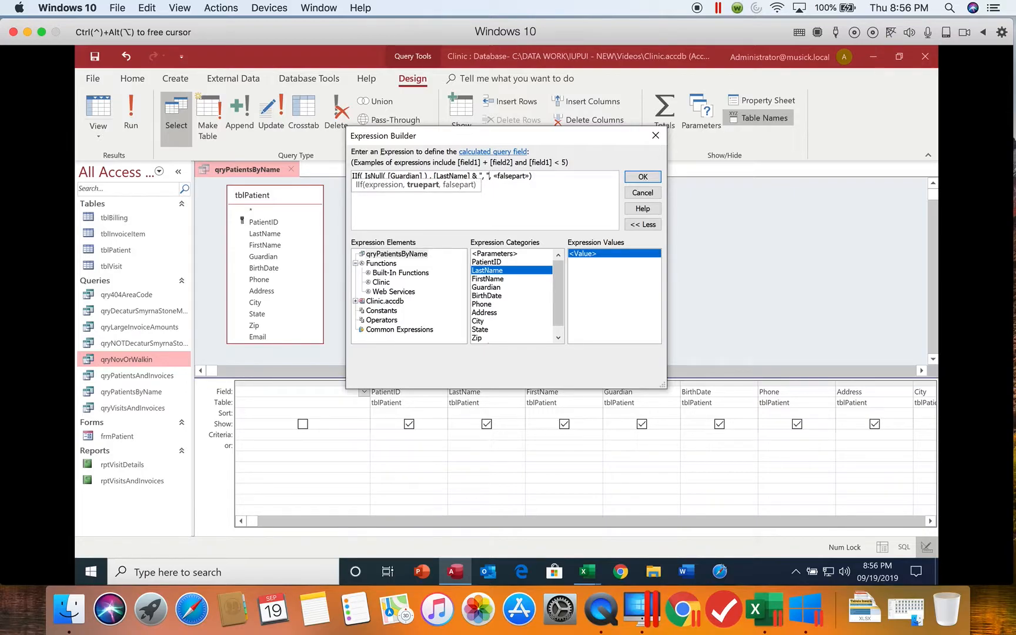
type("&")
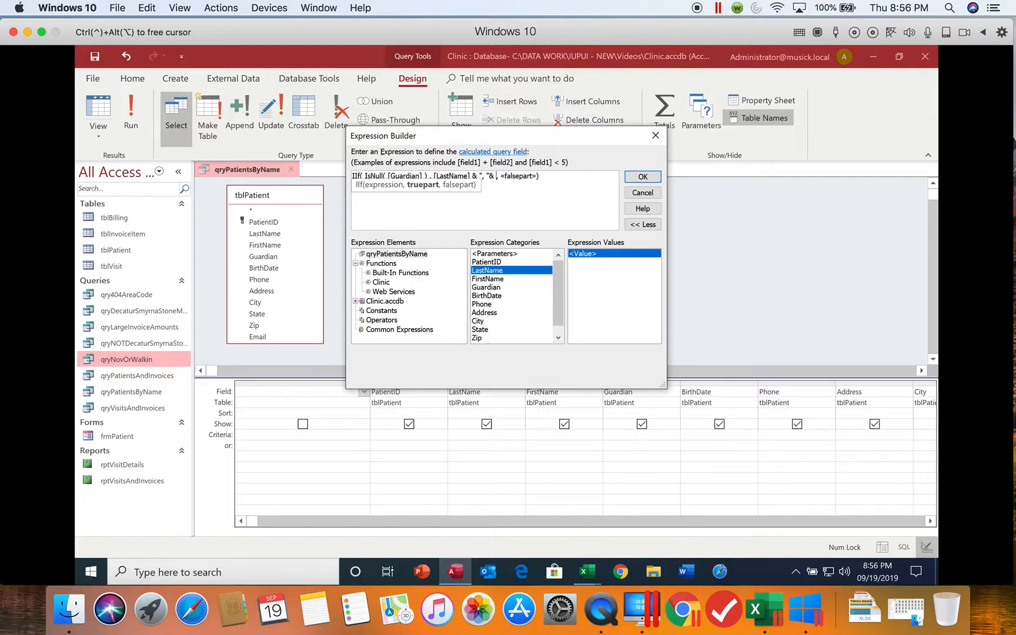
left_click(498, 281)
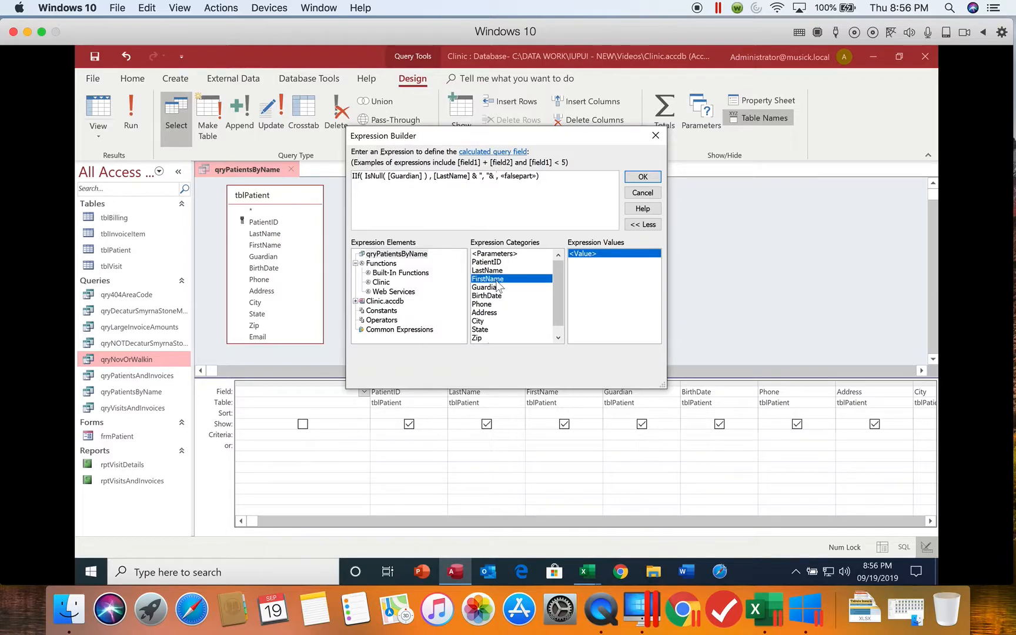
double_click(498, 281)
- Replace the falsepart placeholder with [Guardian] & " (Guardian)" and accept the finished expression
left_click(555, 176)
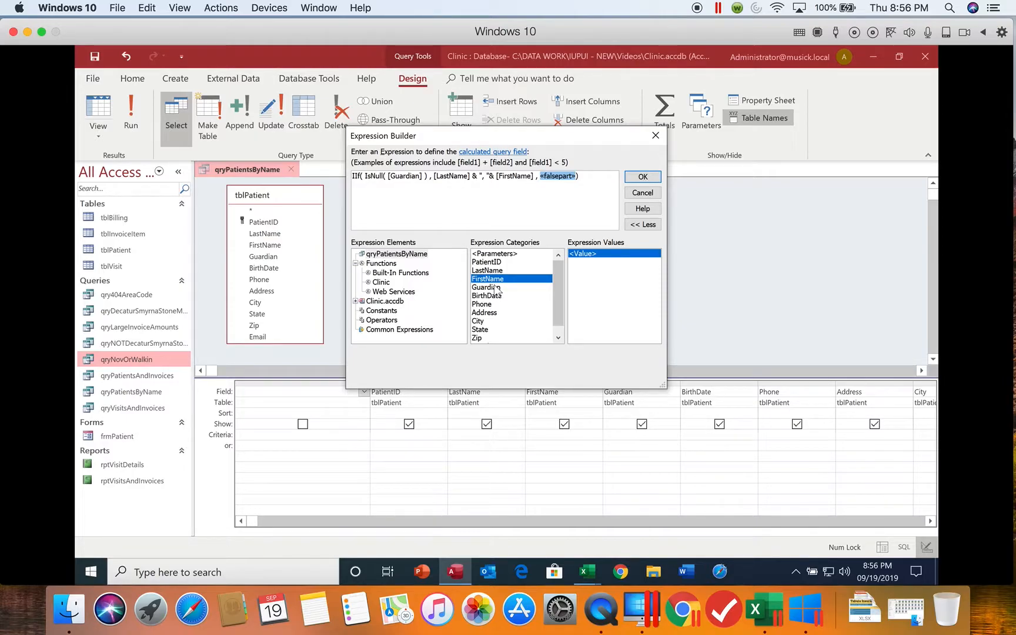
double_click(498, 288)
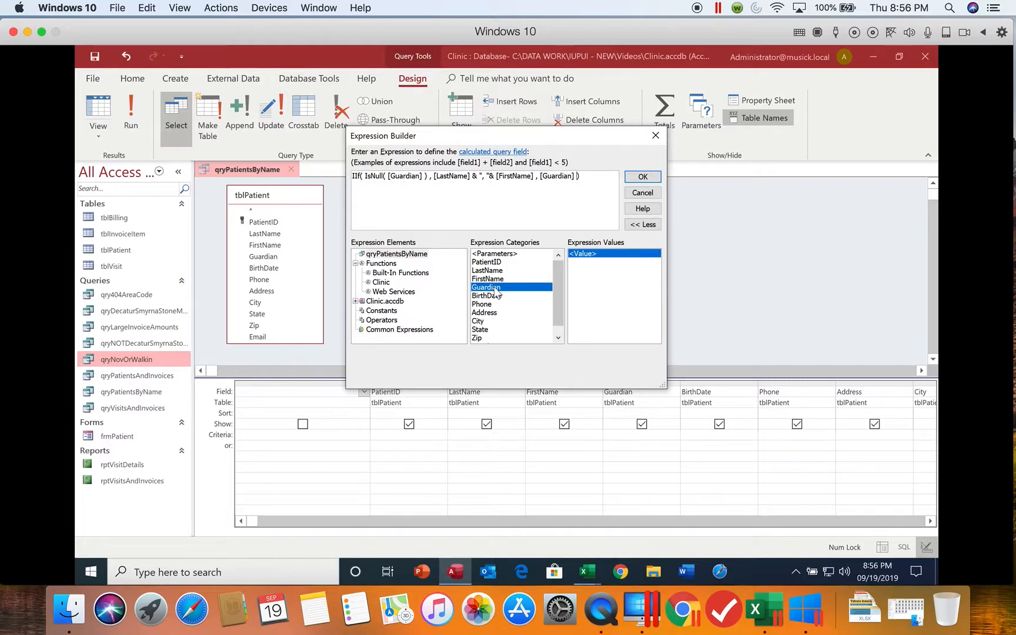
type("&")
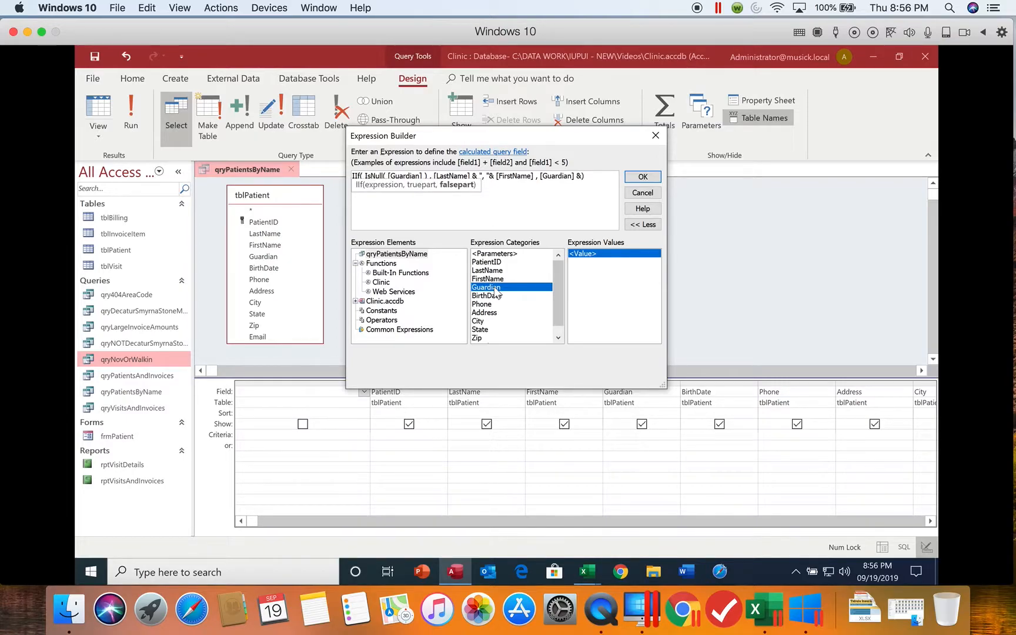
type(" \"")
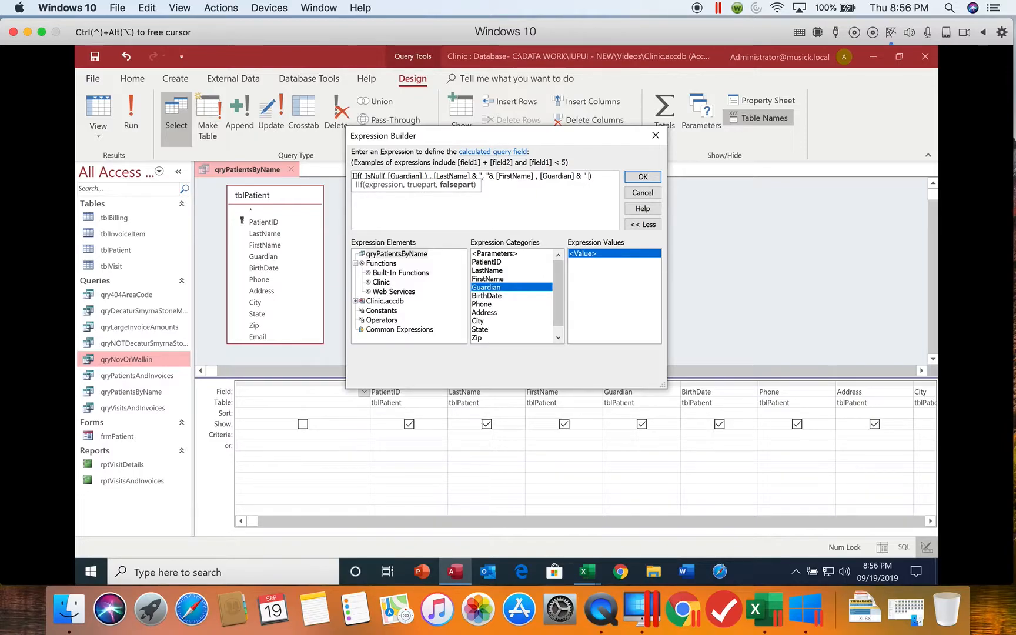
type(" (Guardian)")
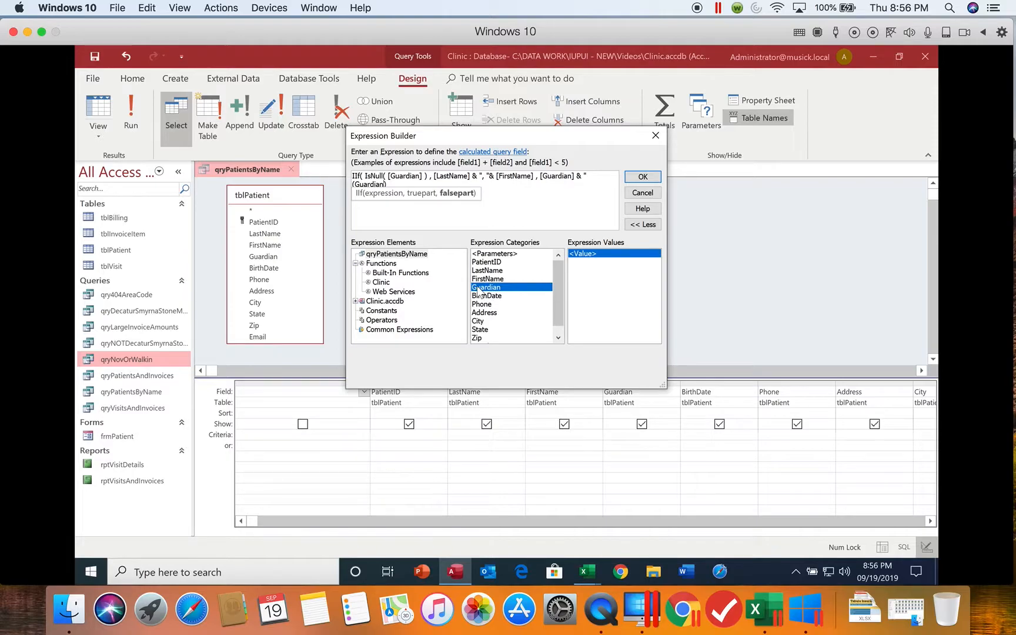
type("\"")
left_click(643, 176)
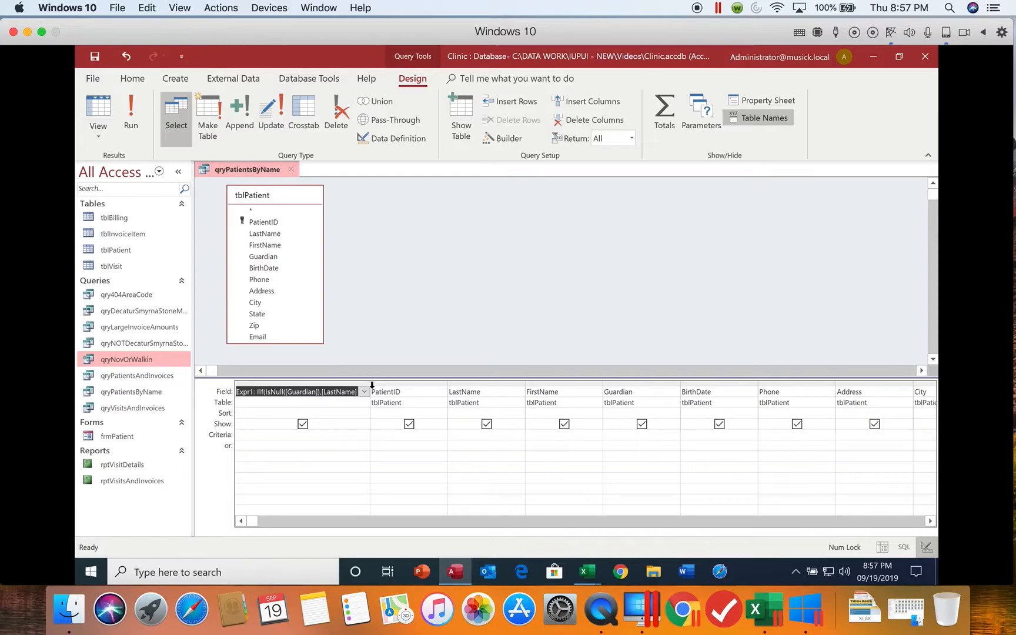
- Widen the calculated column in the design grid to show the whole expression and rename the field Patient
left_click_drag(371, 386, 591, 386)
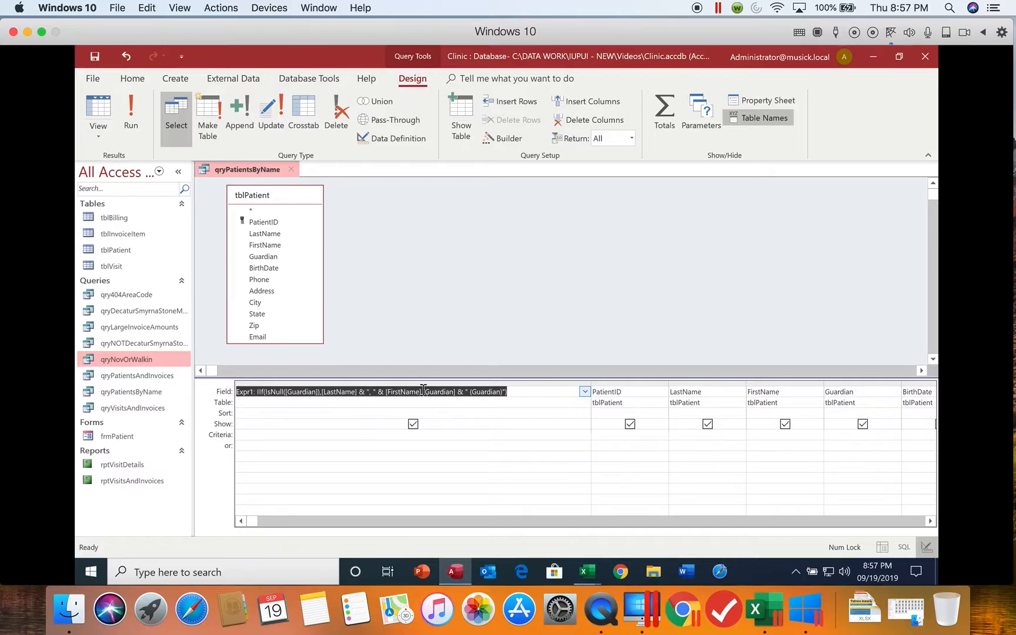
left_click(237, 391)
double_click(242, 393)
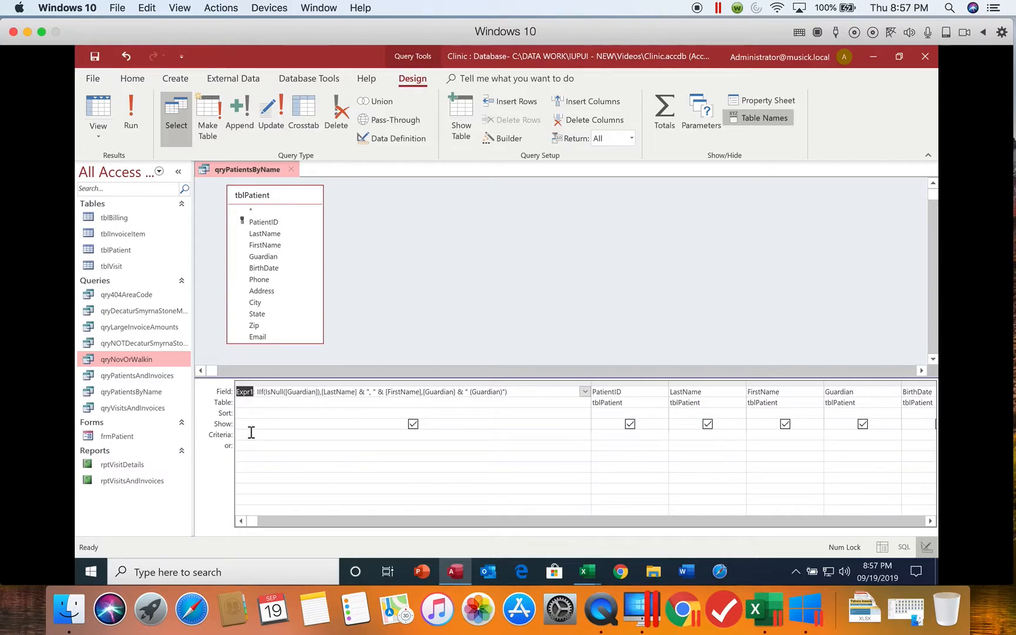
type("Patient")
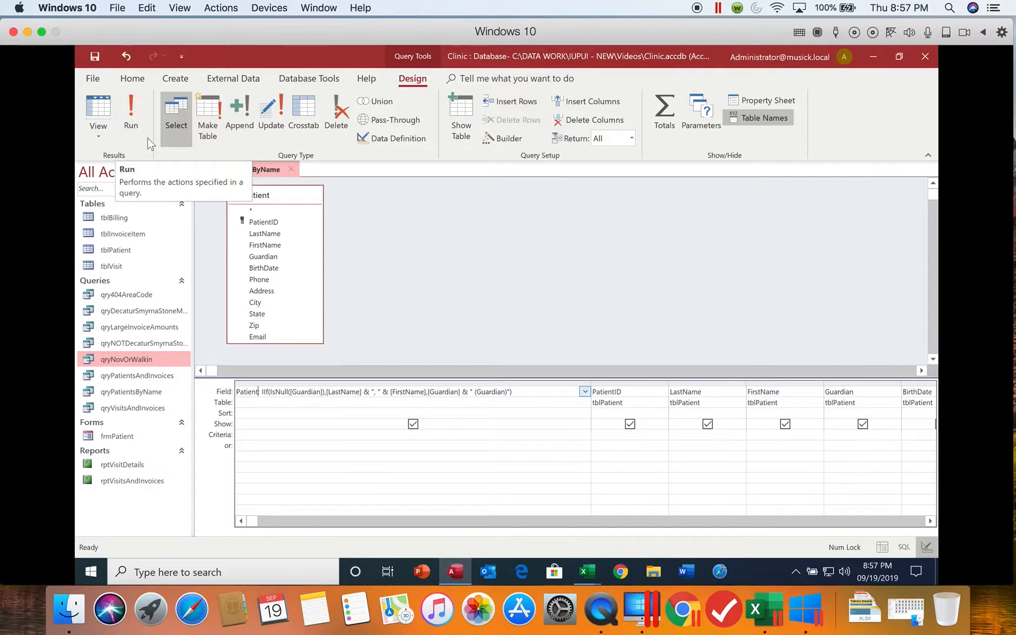
- Run the query and, in its results, fit the Patient column width to its contents and sort it A to Z
left_click(129, 125)
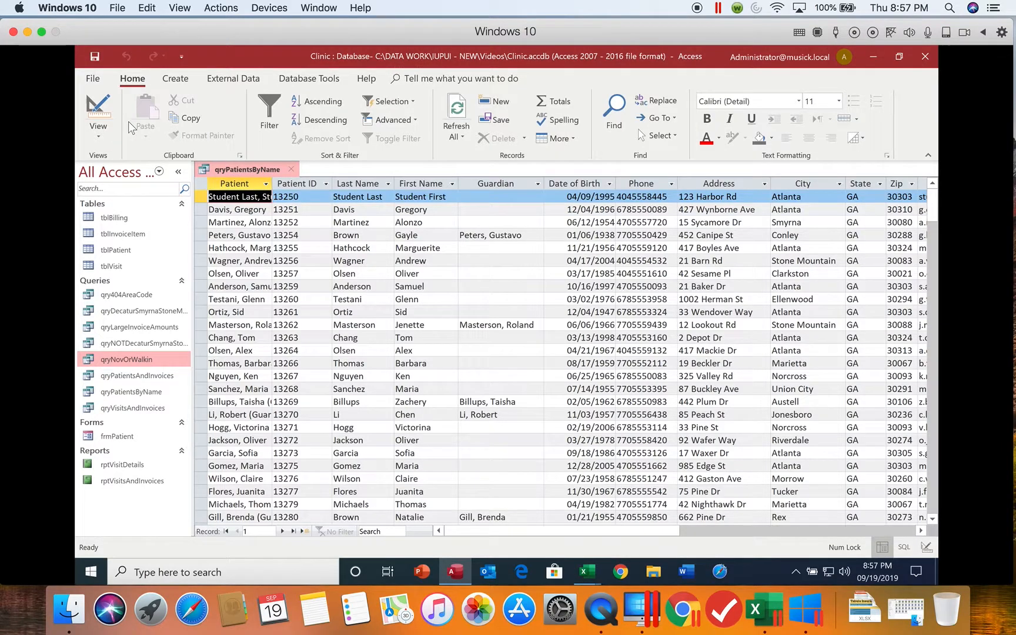
double_click(273, 183)
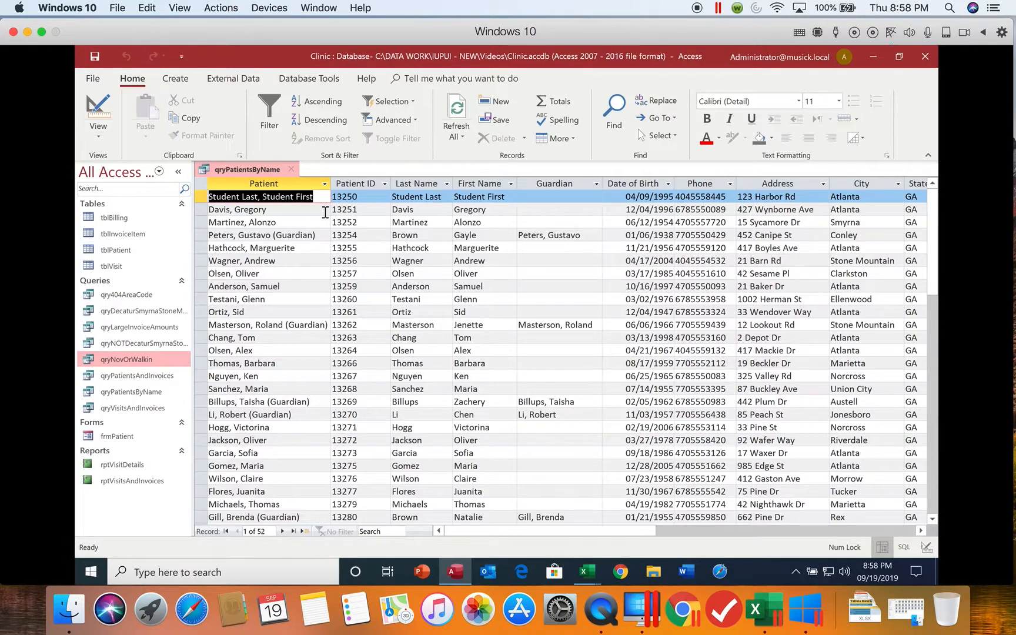
left_click(324, 184)
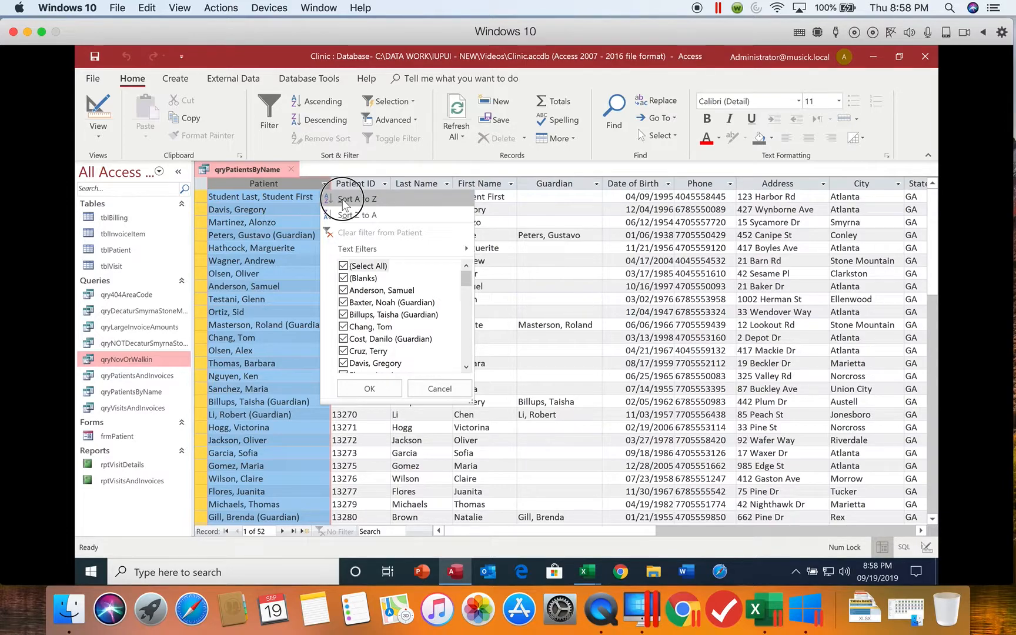
left_click(343, 201)
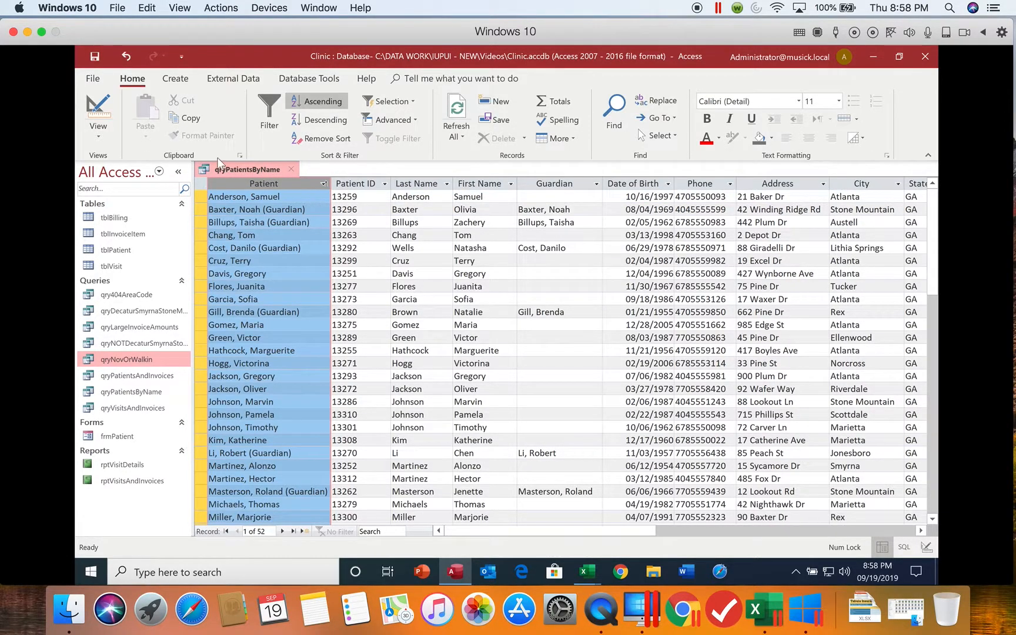
- Return to the query design and set the calculated Patient field to sort in ascending order
left_click(98, 107)
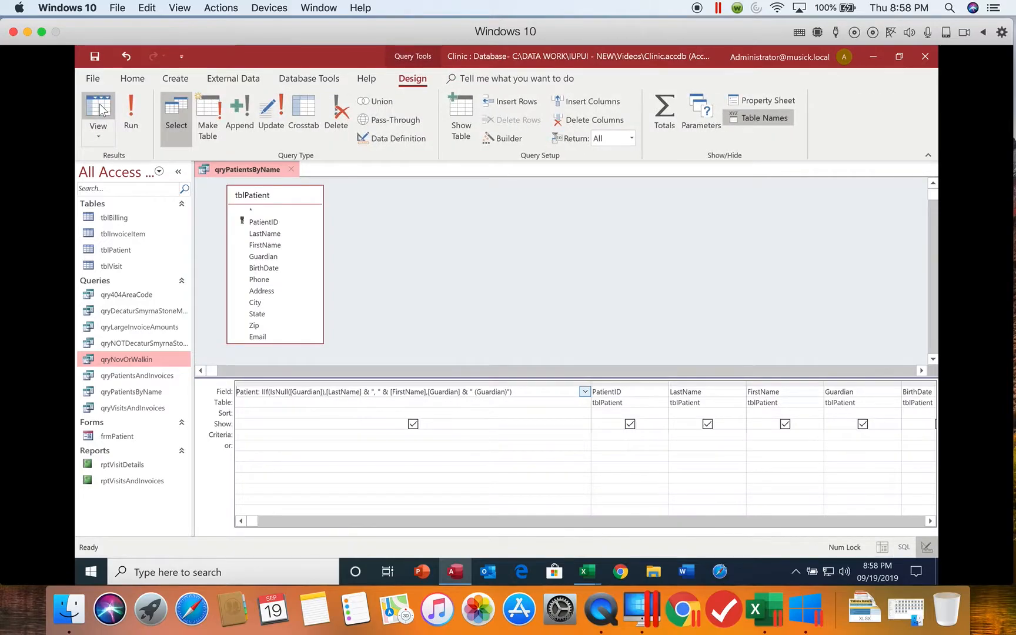
left_click(508, 413)
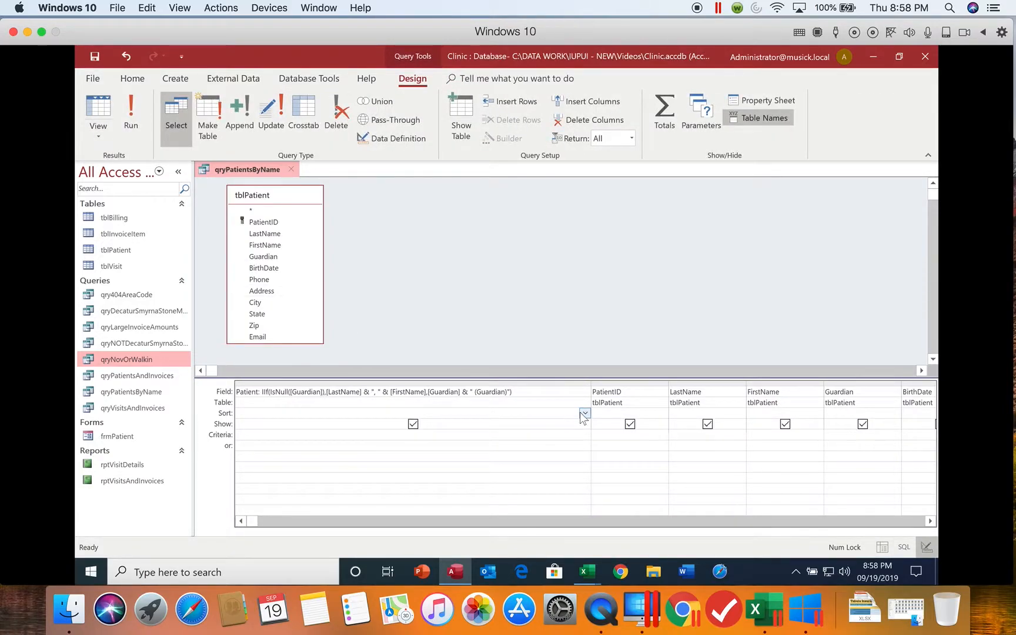
left_click(585, 413)
left_click(571, 424)
- Rerun qryPatientsByName with the new sort setting, and save and close it
left_click(131, 118)
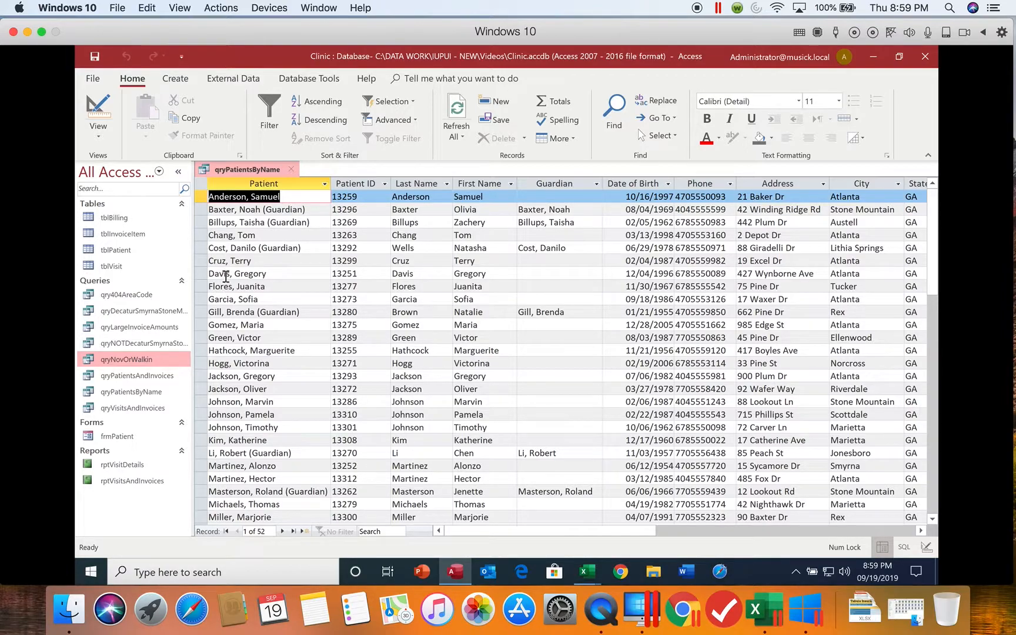
left_click(95, 57)
left_click(290, 168)
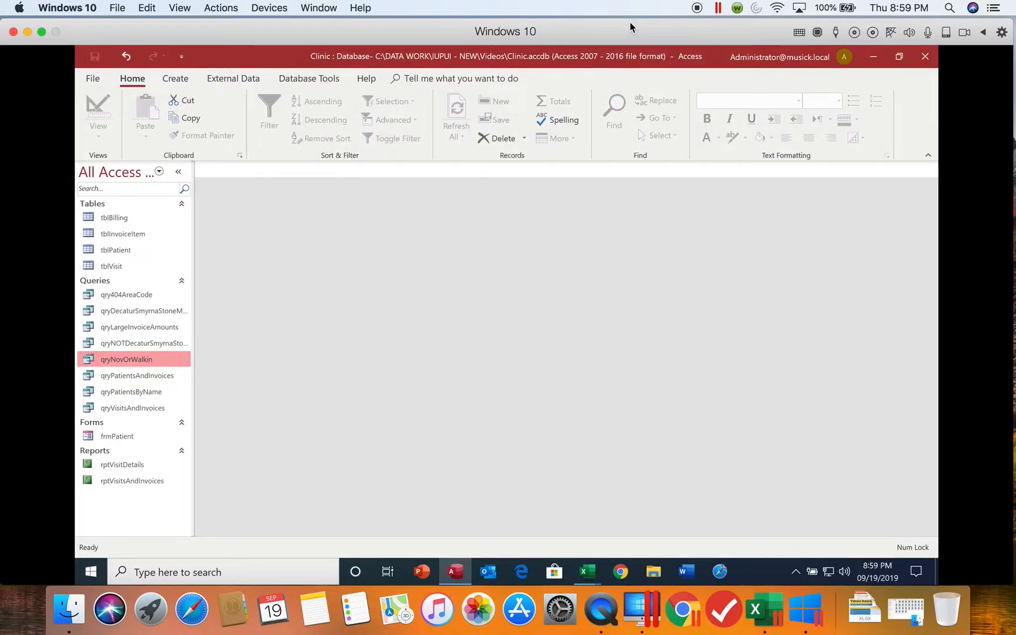